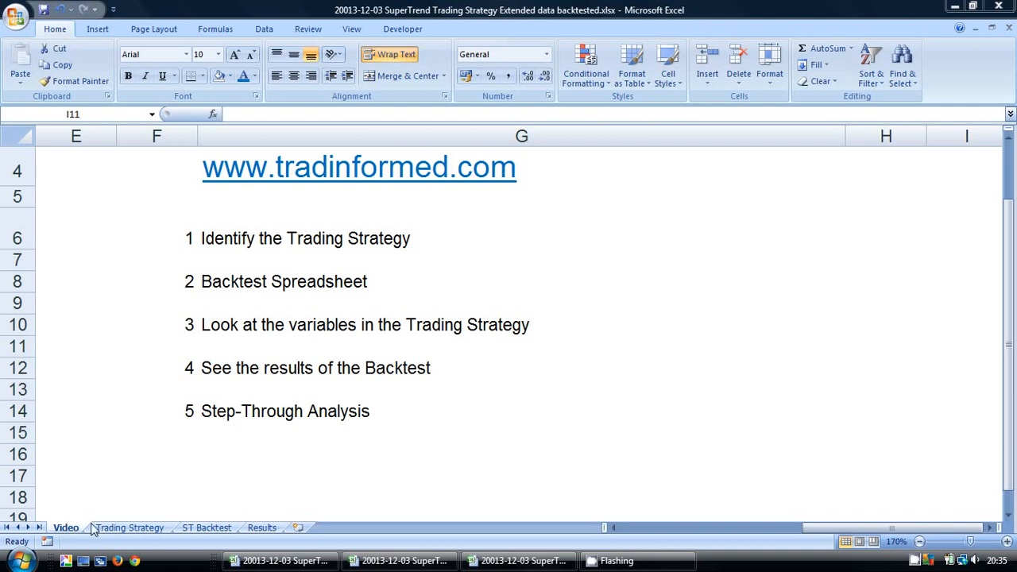
Switch to the Trading Strategy sheet ahead of the ST Backtest sheet
{"action": "left_click", "coordinate": [127, 527]}
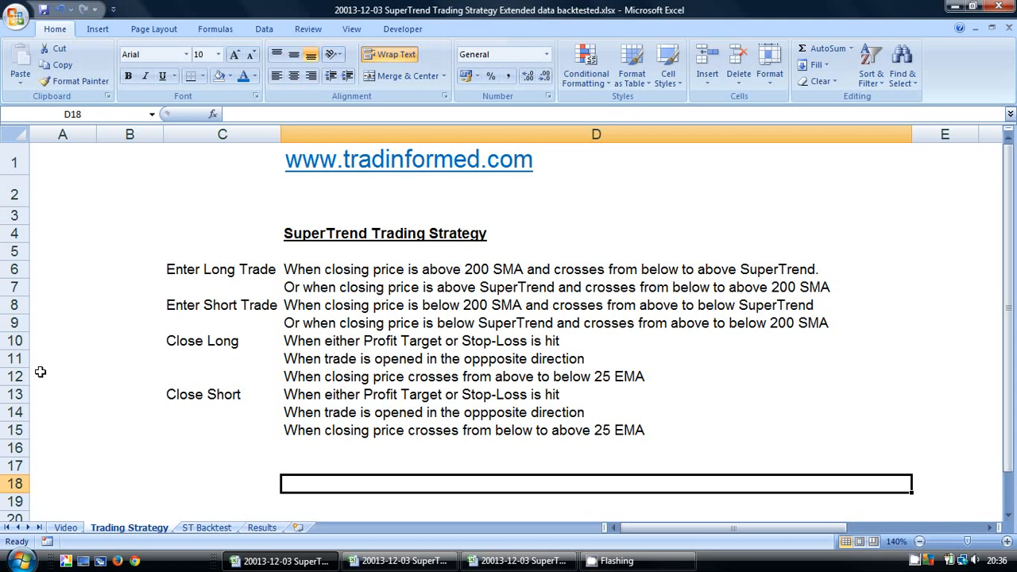
{"action": "left_click", "coordinate": [205, 527]}
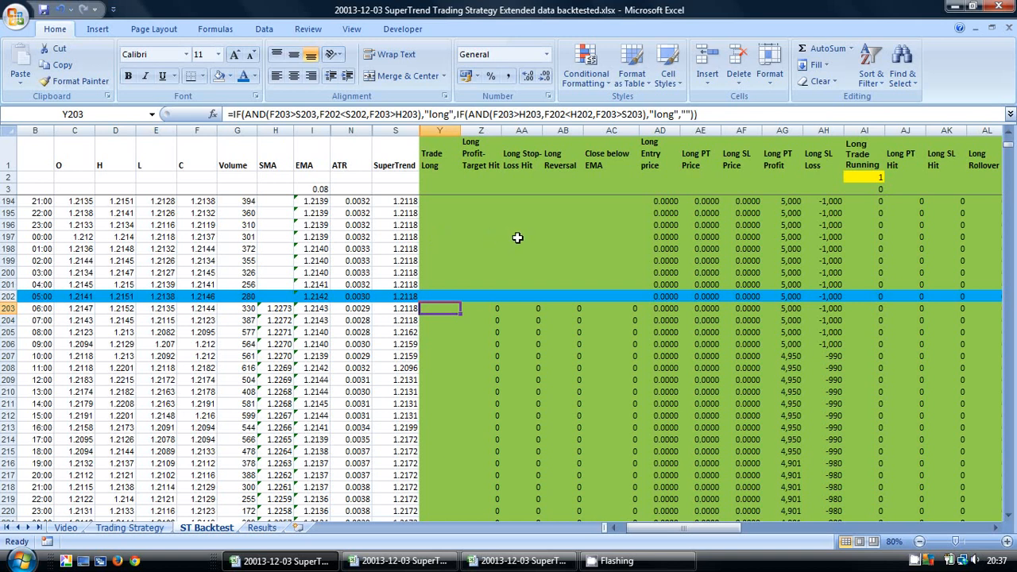
{"action": "left_click", "coordinate": [592, 252]}
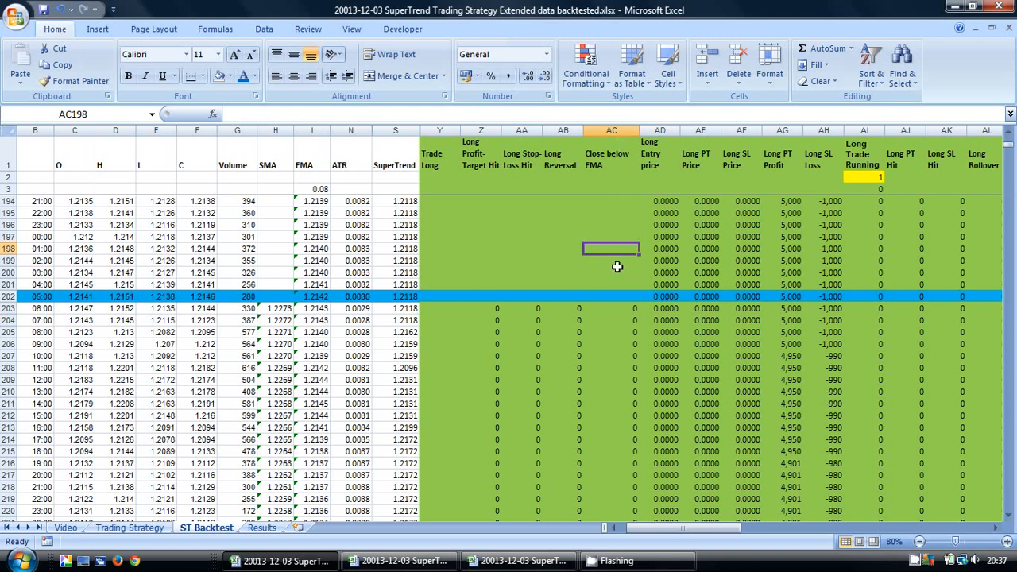
{"action": "left_click", "coordinate": [609, 309]}
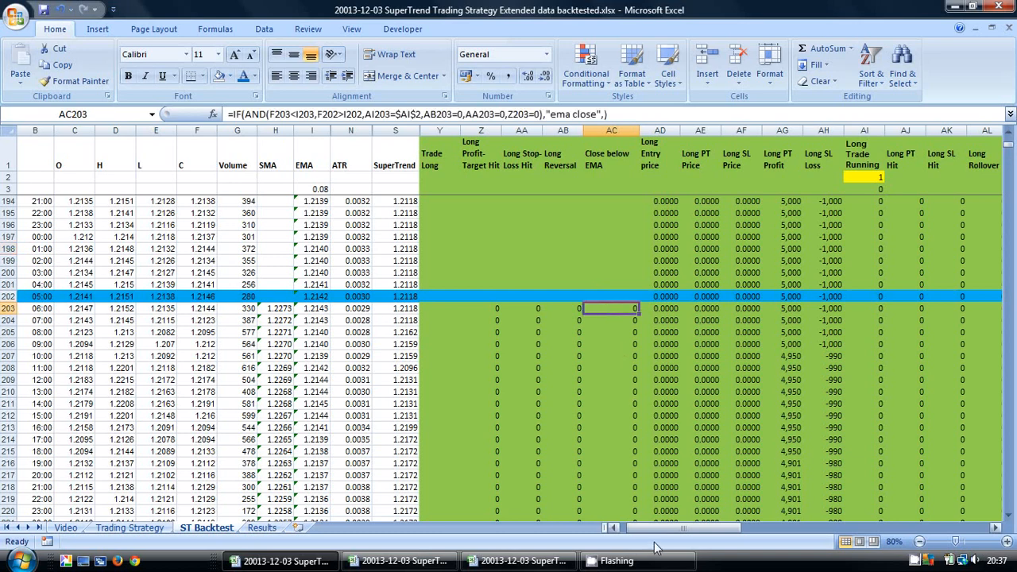
{"action": "left_click_drag", "start_coordinate": [672, 528], "coordinate": [687, 528]}
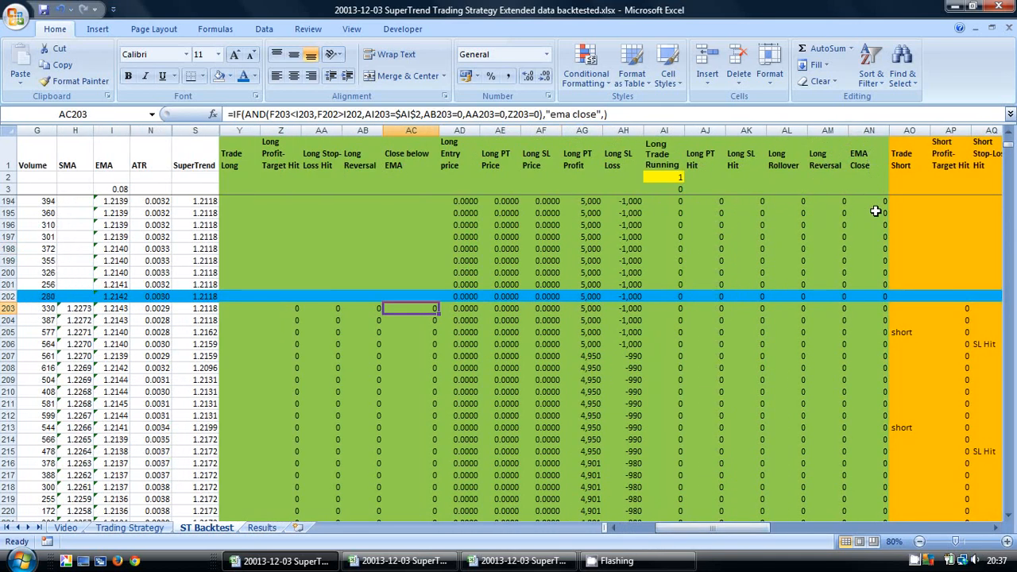
{"action": "left_click", "coordinate": [867, 309]}
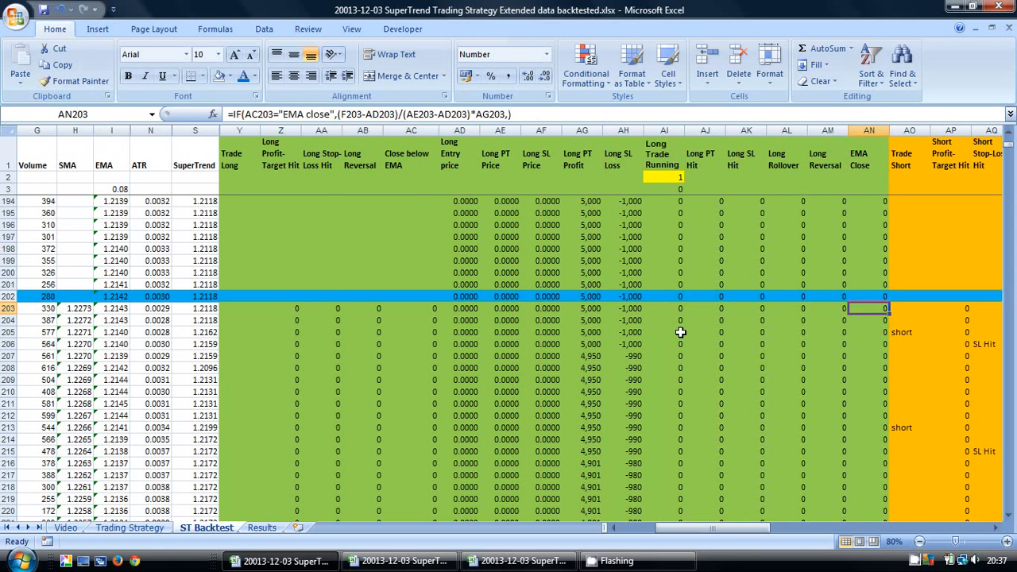
{"action": "left_click", "coordinate": [234, 308]}
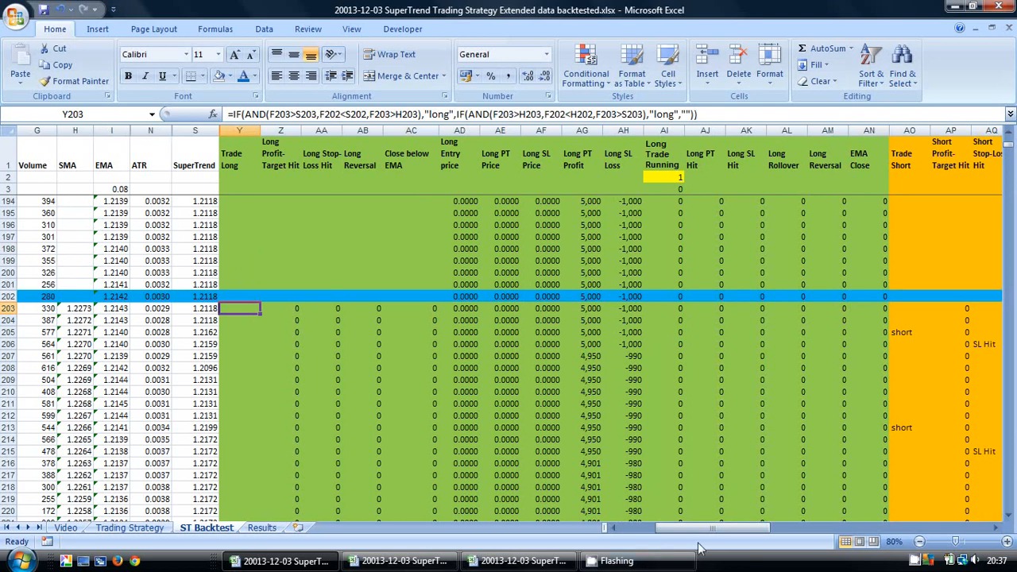
{"action": "left_click_drag", "start_coordinate": [685, 528], "coordinate": [651, 538]}
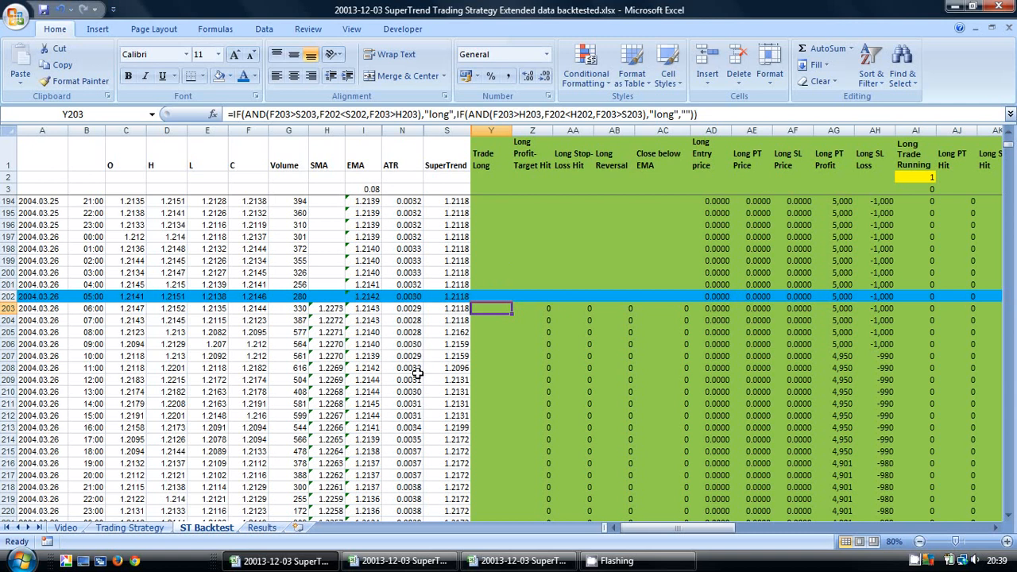
{"action": "left_click", "coordinate": [262, 529]}
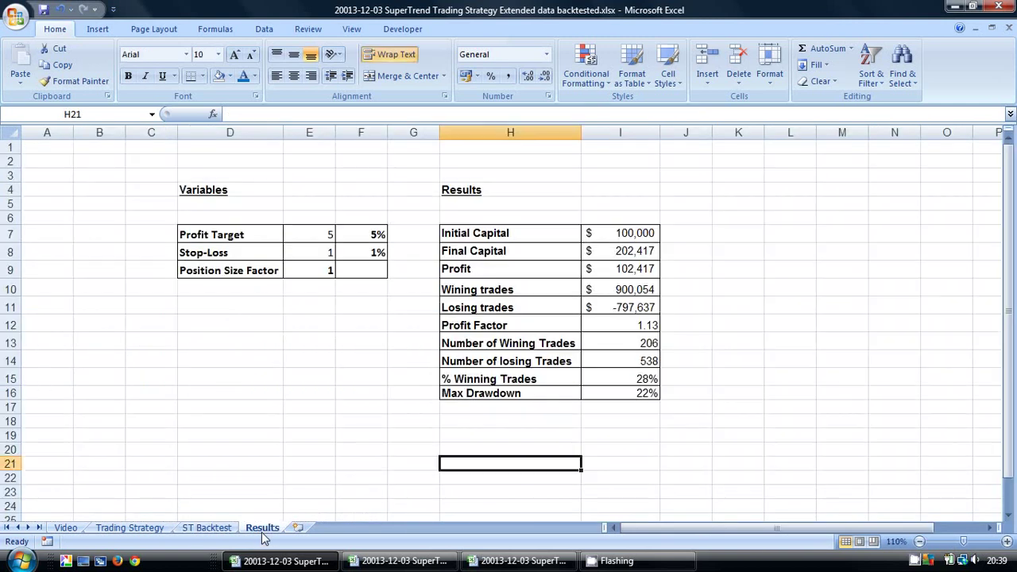
{"action": "left_click", "coordinate": [242, 306]}
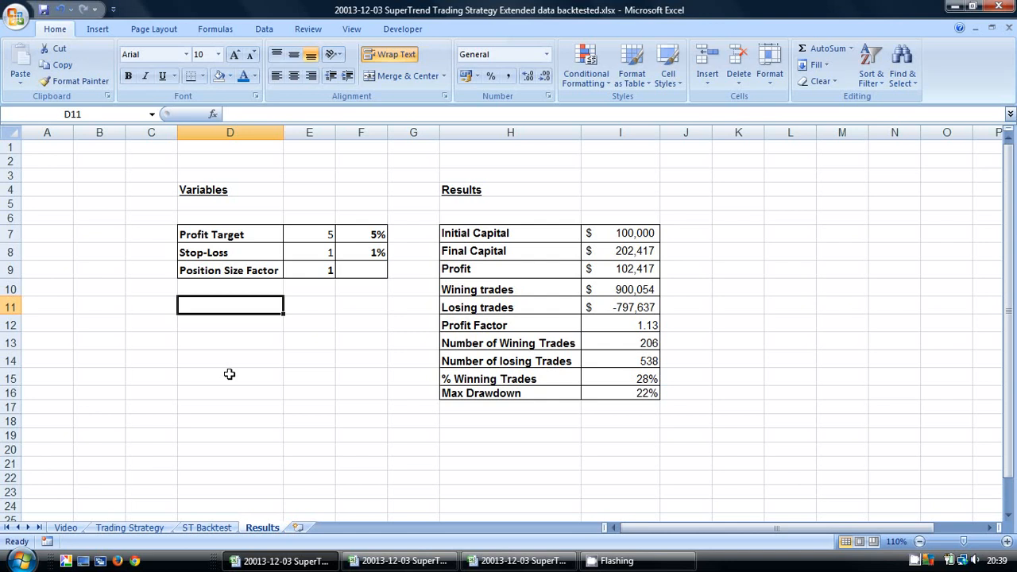
{"action": "left_click", "coordinate": [310, 250]}
{"action": "left_click", "coordinate": [333, 324]}
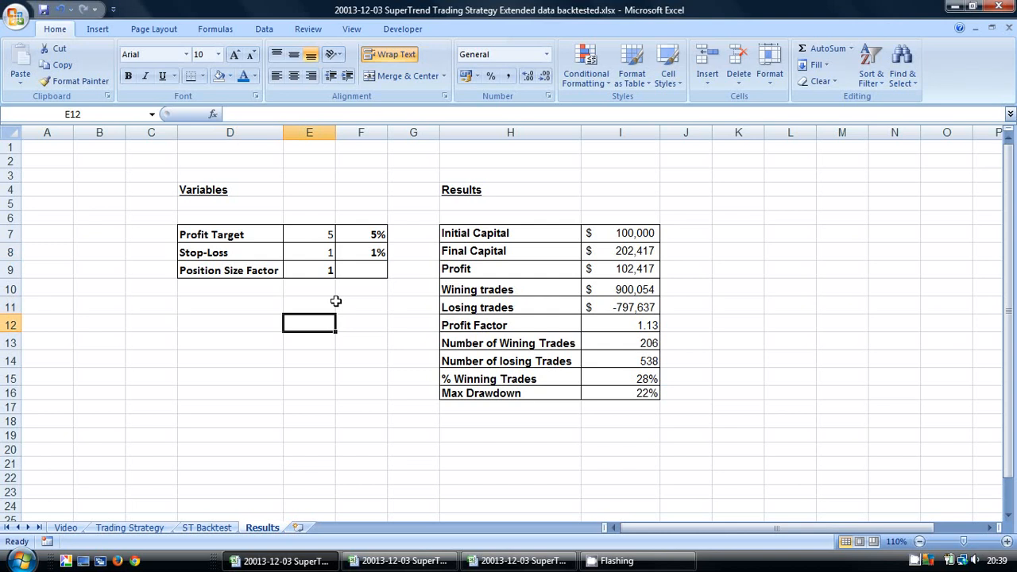
{"action": "left_click", "coordinate": [465, 422]}
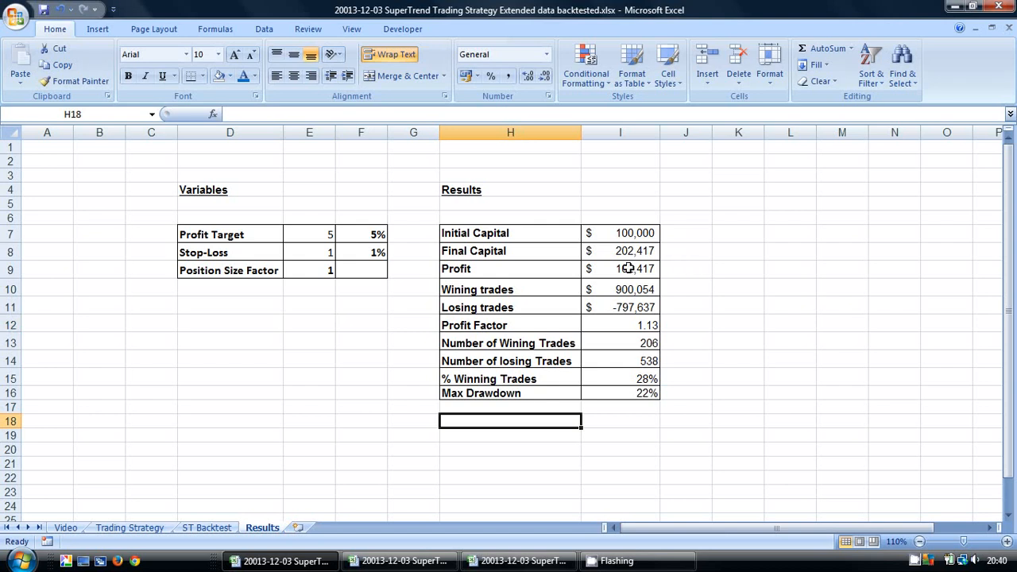
{"action": "left_click", "coordinate": [672, 380]}
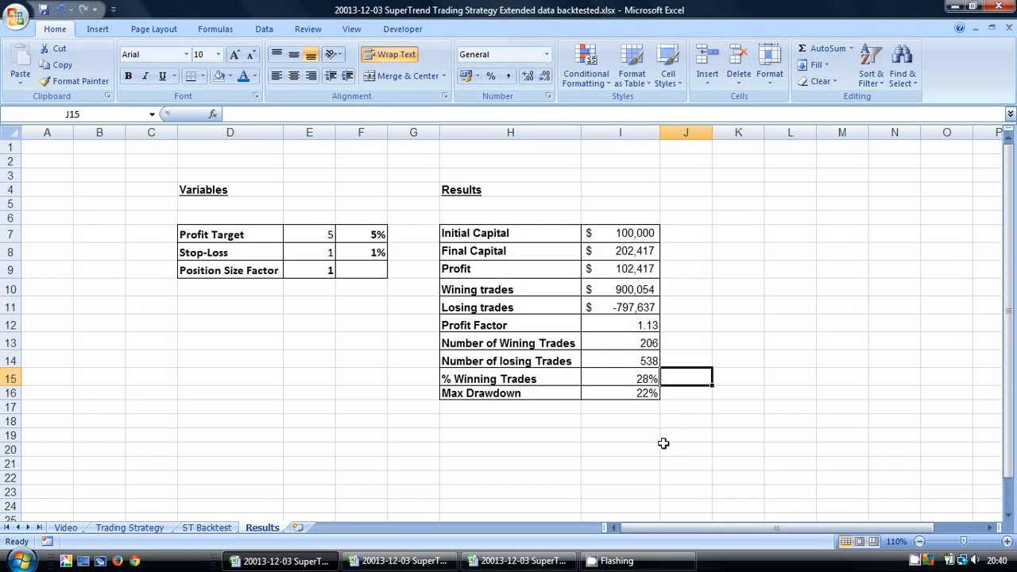
{"action": "left_click", "coordinate": [623, 444]}
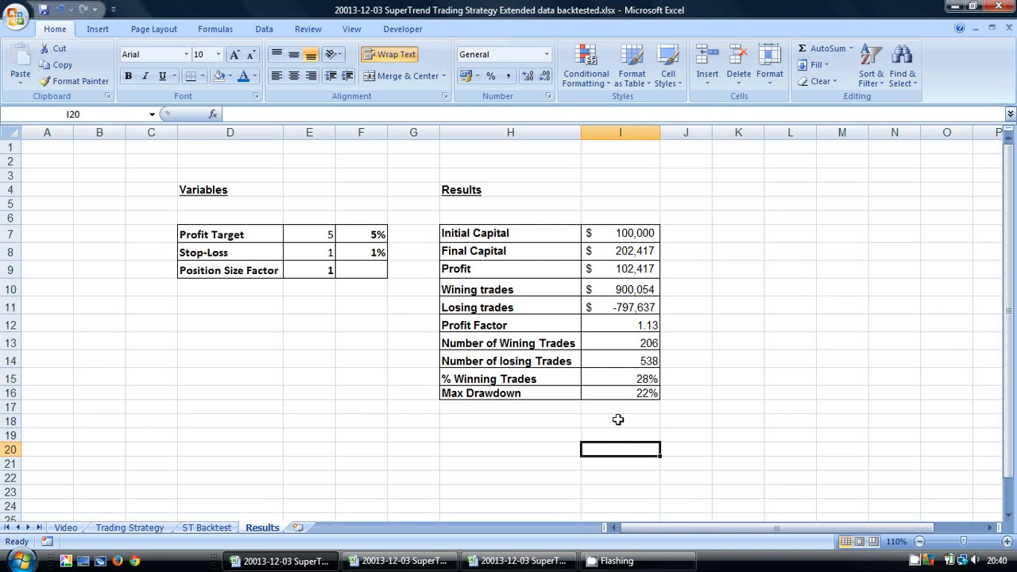
{"action": "left_click", "coordinate": [621, 434]}
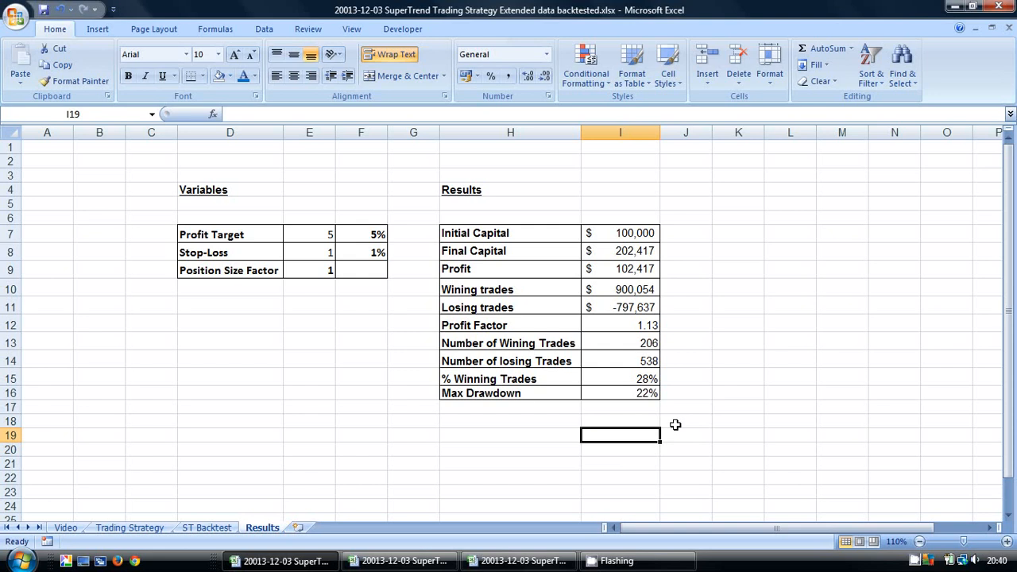
Switch through the Trading Strategy and ST Backtest sheets into the data 2 workbook's Results sheet
{"action": "left_click", "coordinate": [129, 528]}
{"action": "left_click", "coordinate": [206, 528]}
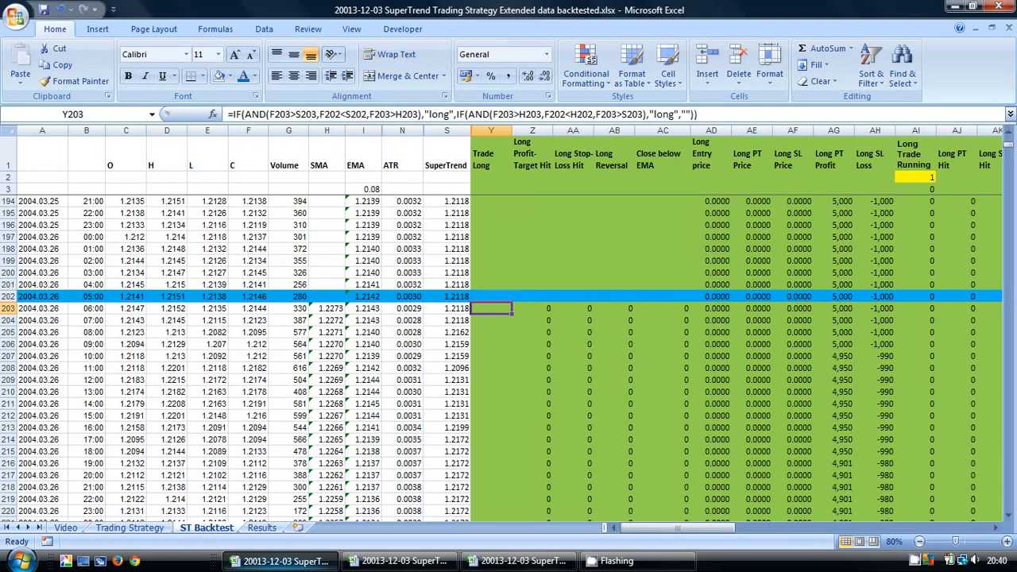
{"action": "mouse_move", "coordinate": [397, 561]}
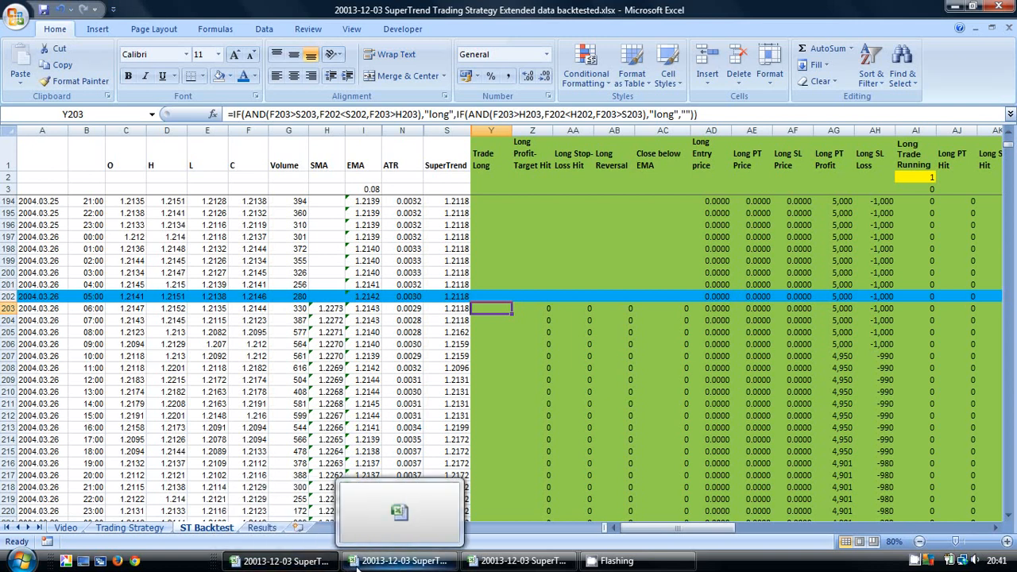
{"action": "left_click", "coordinate": [358, 561]}
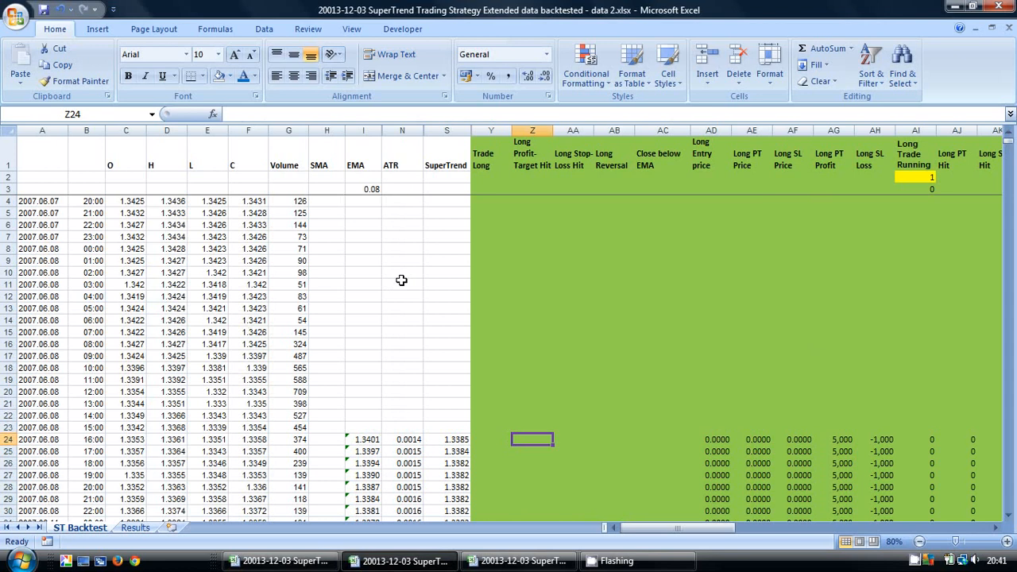
{"action": "scroll", "coordinate": [402, 279], "scroll_direction": "down", "scroll_amount": 4}
{"action": "scroll", "coordinate": [401, 280], "scroll_direction": "down", "scroll_amount": 3}
{"action": "scroll", "coordinate": [401, 280], "scroll_direction": "down", "scroll_amount": 8}
{"action": "scroll", "coordinate": [401, 280], "scroll_direction": "down", "scroll_amount": 2}
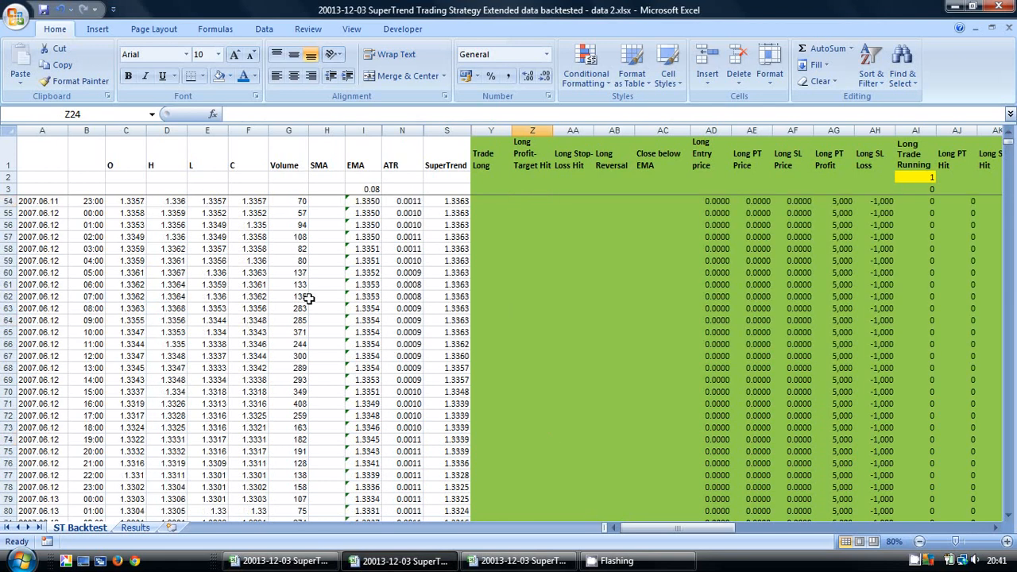
{"action": "scroll", "coordinate": [212, 312], "scroll_direction": "up", "scroll_amount": 17}
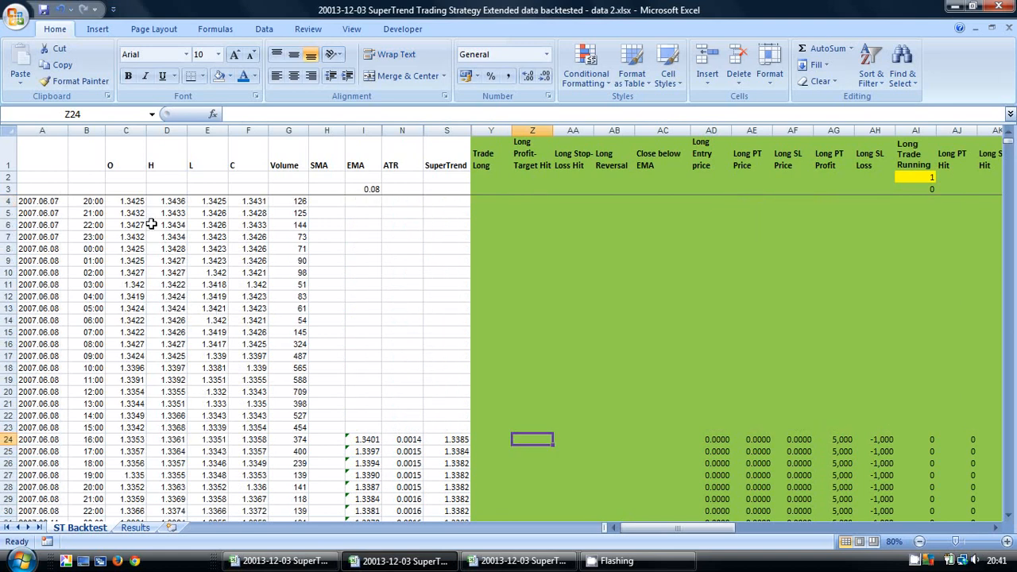
{"action": "scroll", "coordinate": [188, 296], "scroll_direction": "down", "scroll_amount": 7}
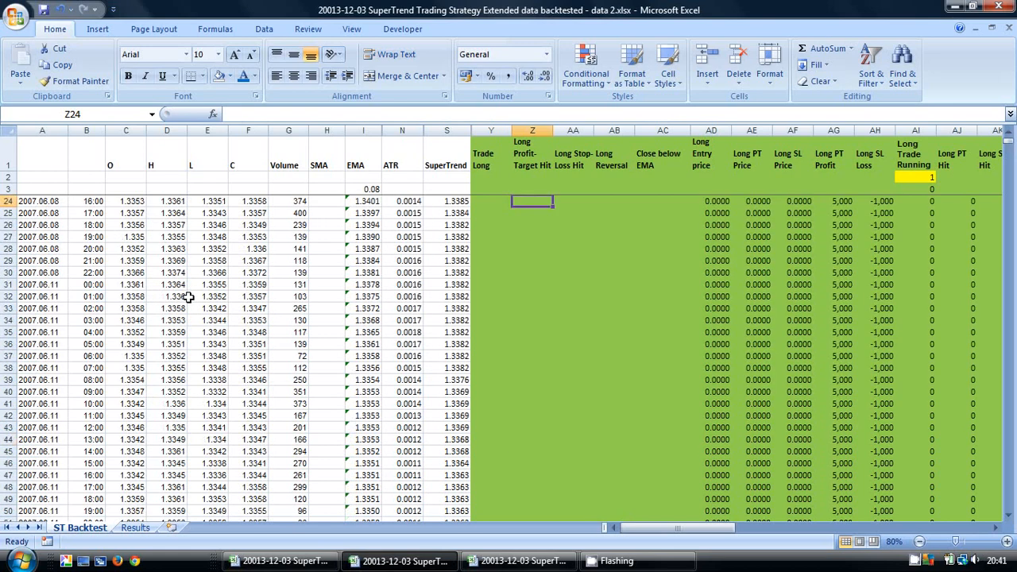
{"action": "scroll", "coordinate": [188, 296], "scroll_direction": "down", "scroll_amount": 7}
{"action": "scroll", "coordinate": [189, 297], "scroll_direction": "down", "scroll_amount": 6}
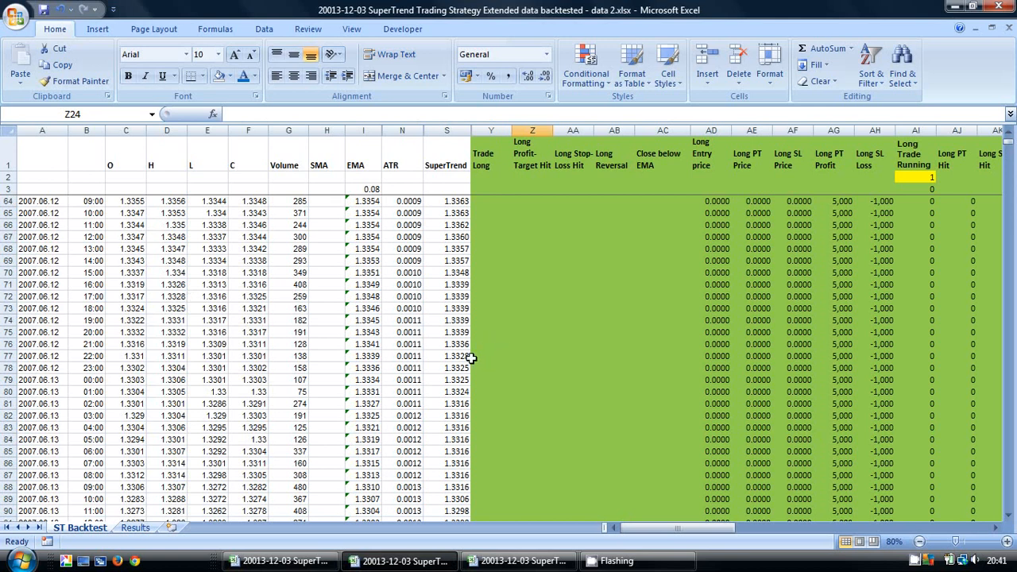
{"action": "scroll", "coordinate": [493, 358], "scroll_direction": "down", "scroll_amount": 12}
{"action": "scroll", "coordinate": [492, 358], "scroll_direction": "down", "scroll_amount": 8}
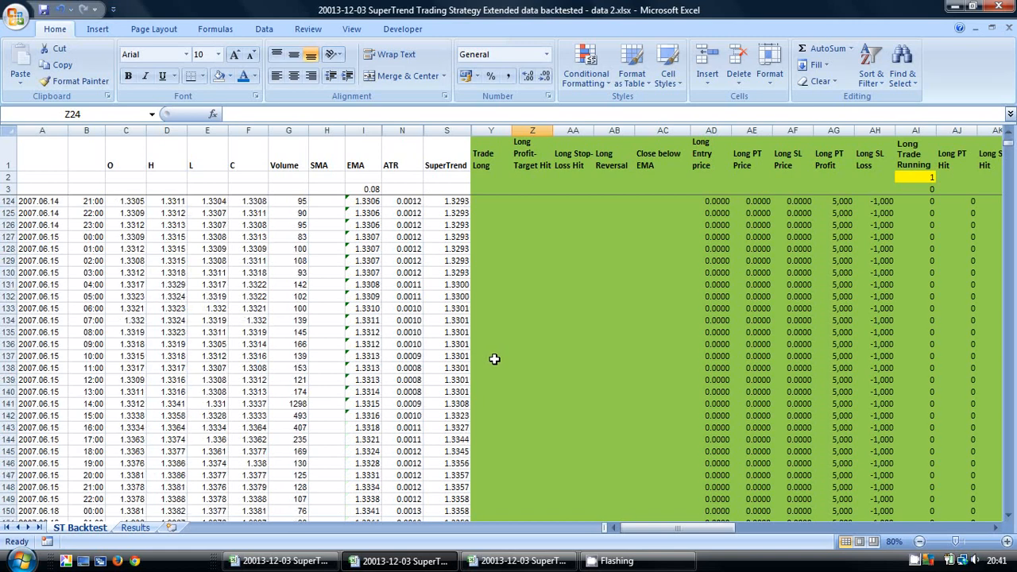
{"action": "scroll", "coordinate": [493, 359], "scroll_direction": "down", "scroll_amount": 10}
{"action": "scroll", "coordinate": [493, 359], "scroll_direction": "down", "scroll_amount": 7}
{"action": "scroll", "coordinate": [493, 359], "scroll_direction": "down", "scroll_amount": 7}
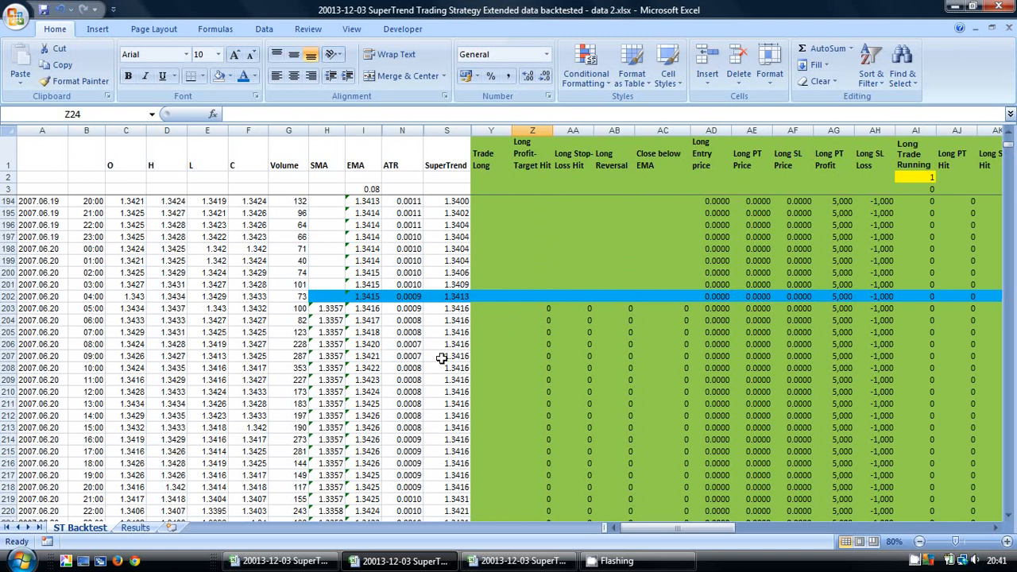
{"action": "left_click", "coordinate": [135, 527]}
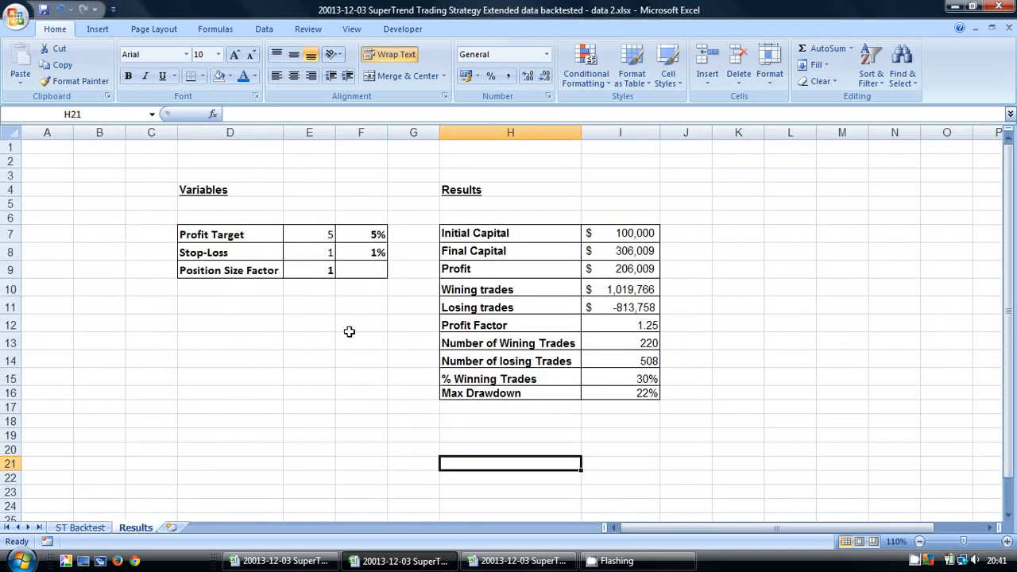
Point out the Profit and $306,009 Final Capital figures on the data 2 Results sheet
{"action": "left_click", "coordinate": [684, 267]}
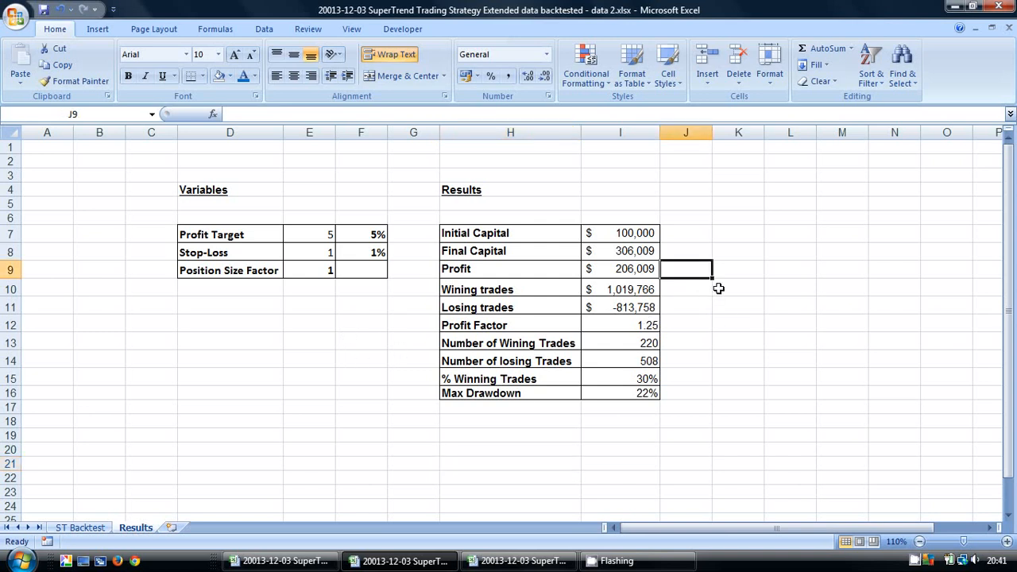
{"action": "left_click", "coordinate": [738, 268]}
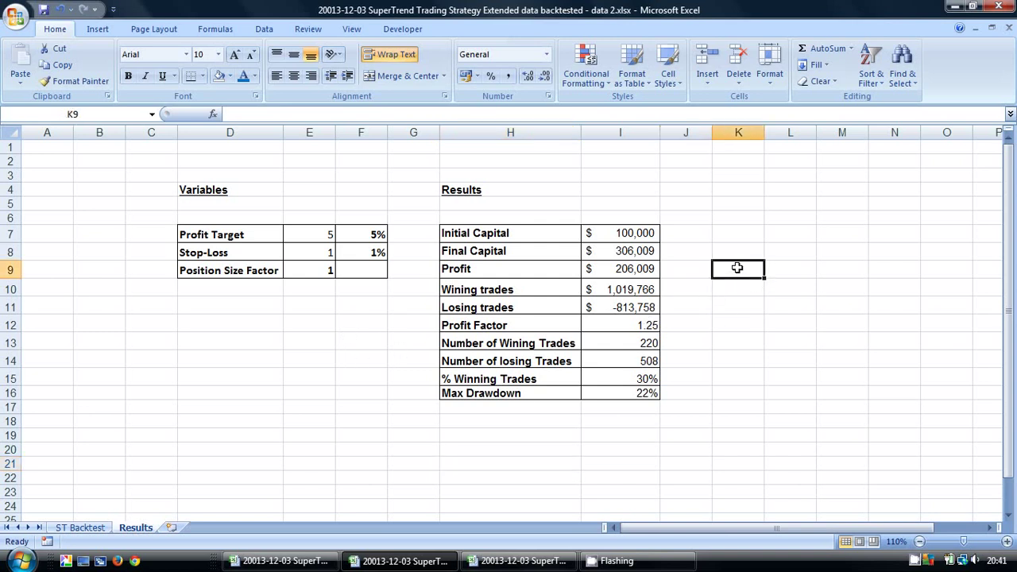
{"action": "left_click", "coordinate": [672, 273]}
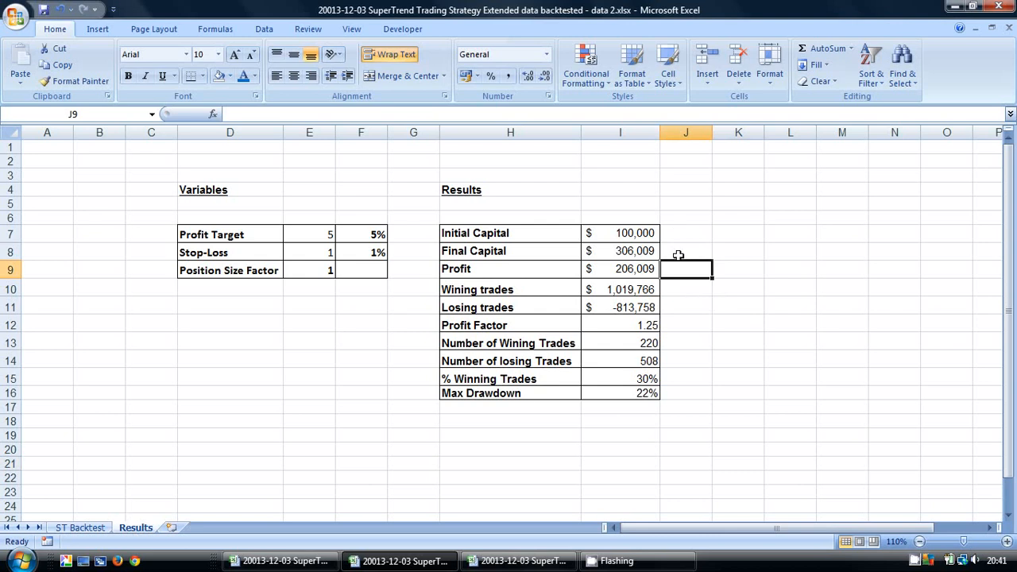
{"action": "left_click", "coordinate": [677, 255]}
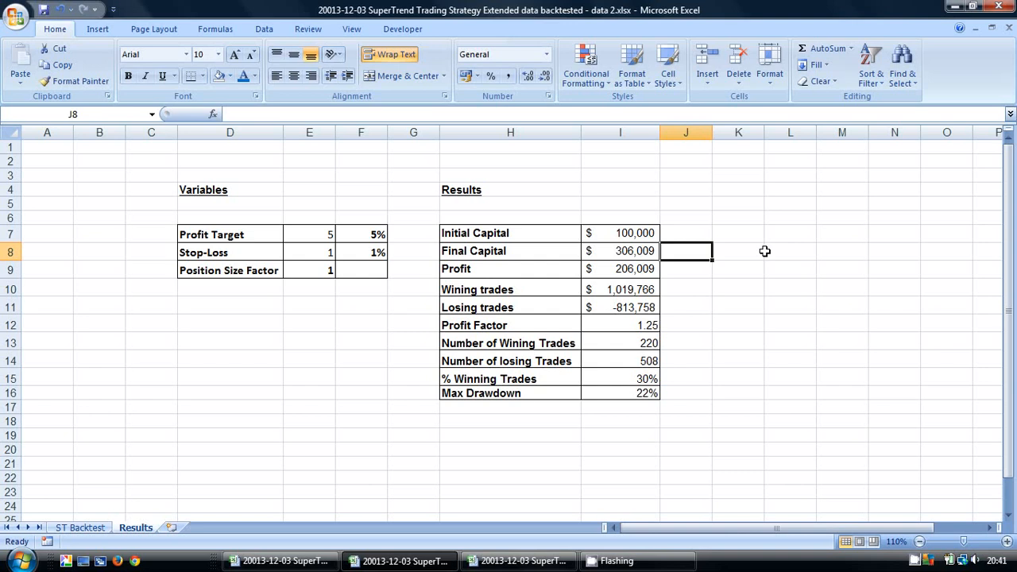
Point out the 30% Winning Trades and 22% Max Drawdown figures, then return to the ST Backtest sheet
{"action": "left_click", "coordinate": [680, 378]}
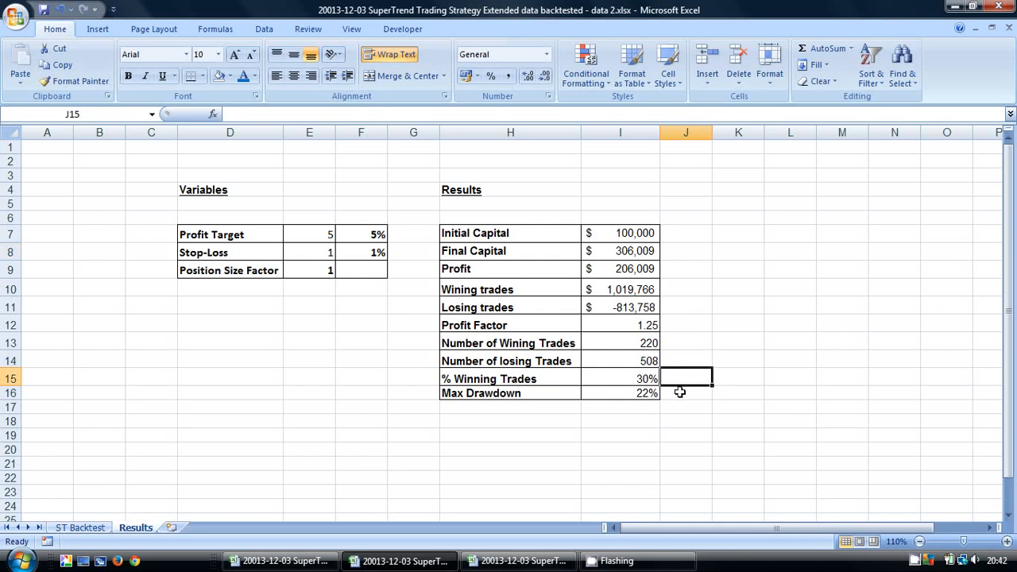
{"action": "left_click", "coordinate": [677, 394]}
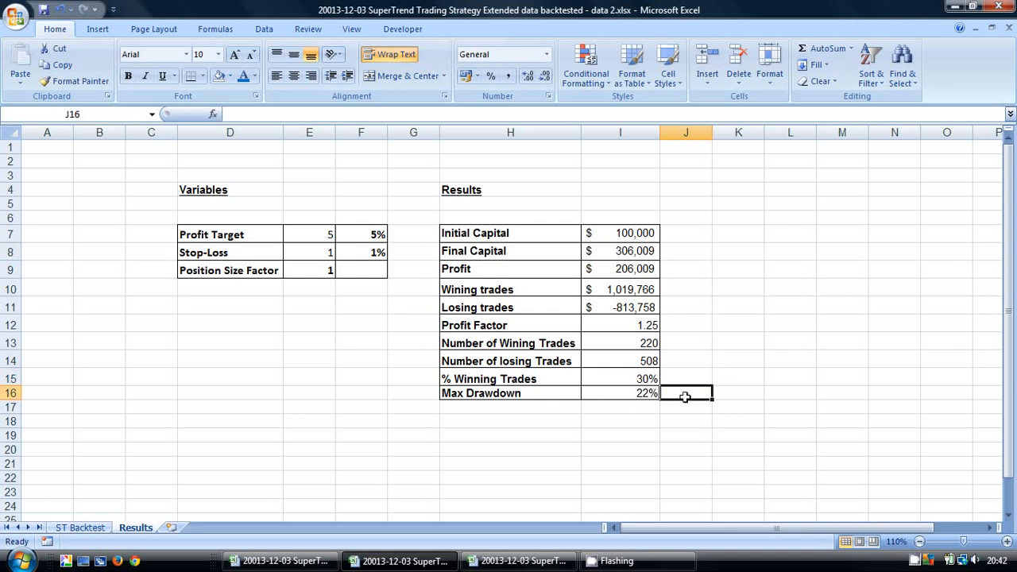
{"action": "left_click", "coordinate": [87, 530]}
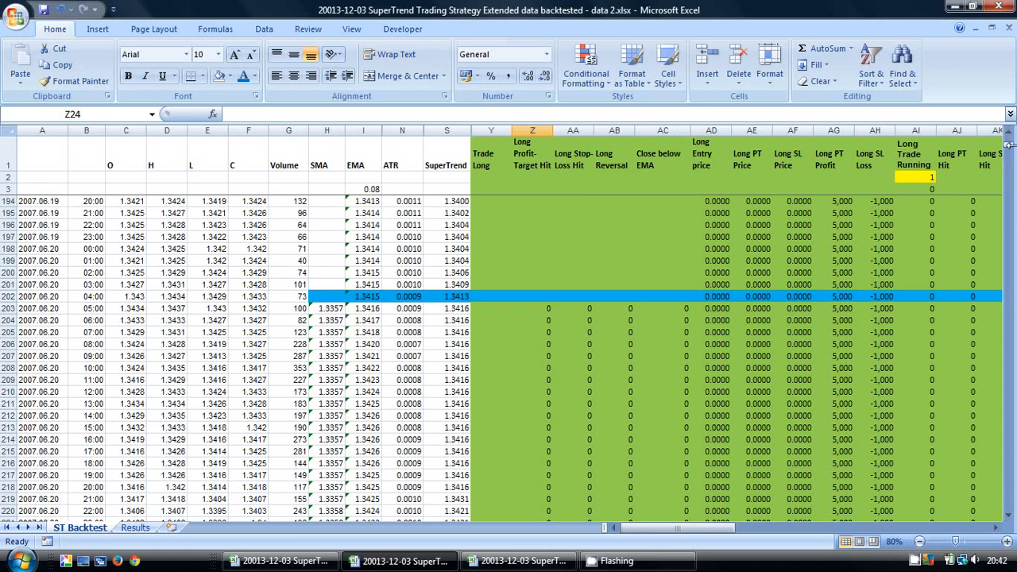
{"action": "left_click_drag", "start_coordinate": [1007, 148], "coordinate": [981, 420]}
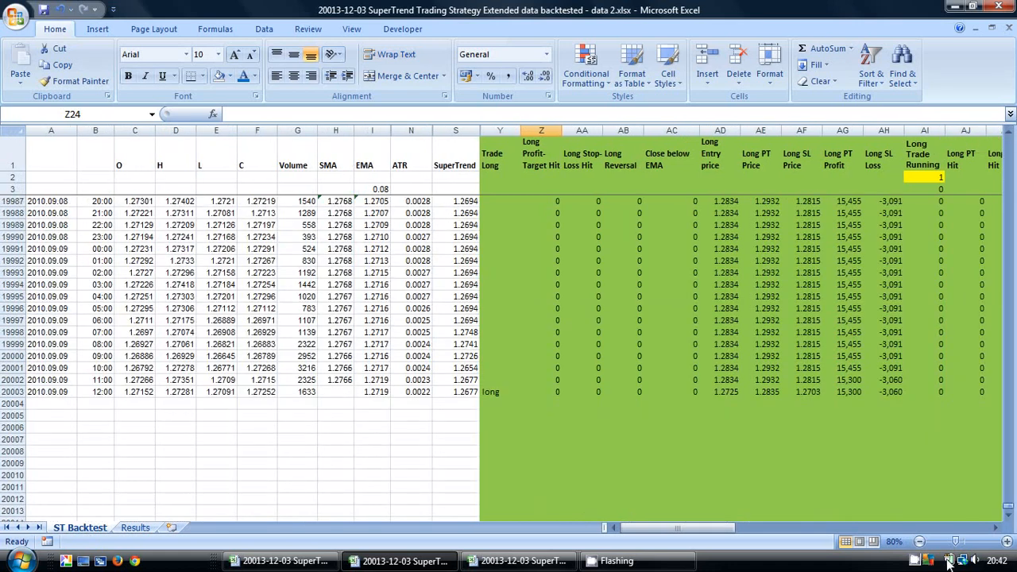
Mark data 2's last row dated 2010.09.09, then mark data 3's first date, also 2010.09.09
{"action": "left_click", "coordinate": [48, 392]}
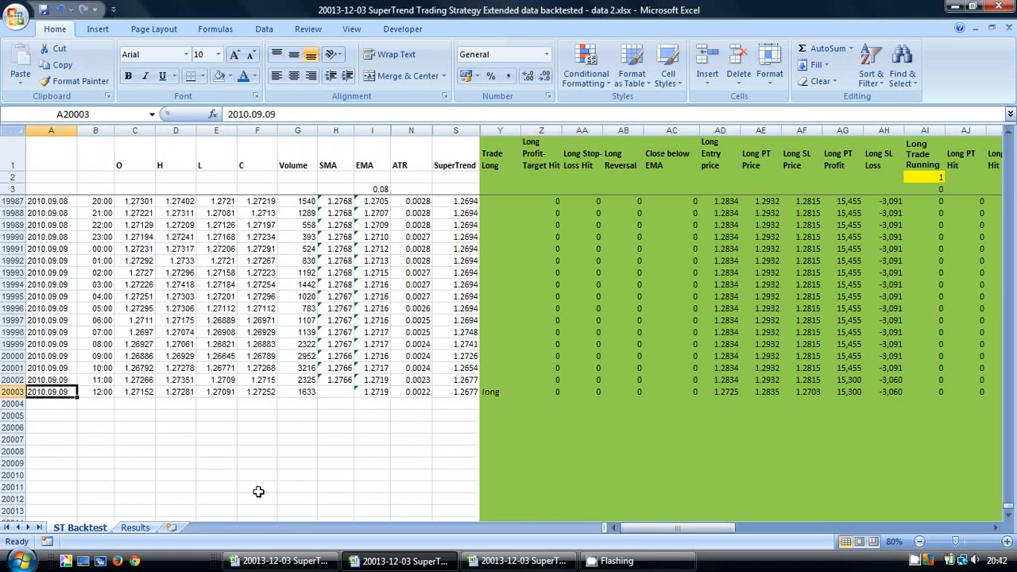
{"action": "left_click", "coordinate": [507, 565]}
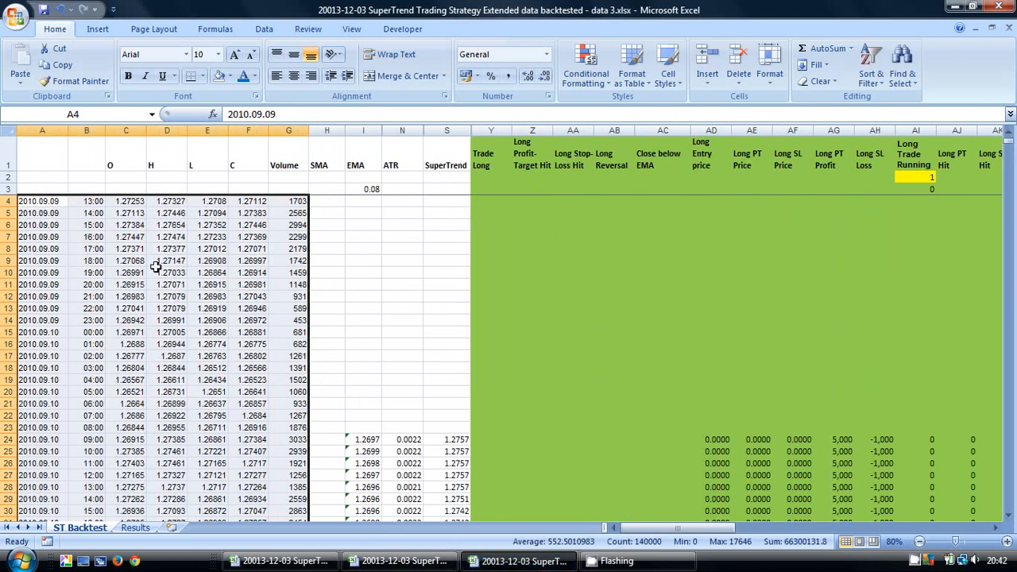
{"action": "left_click", "coordinate": [109, 247]}
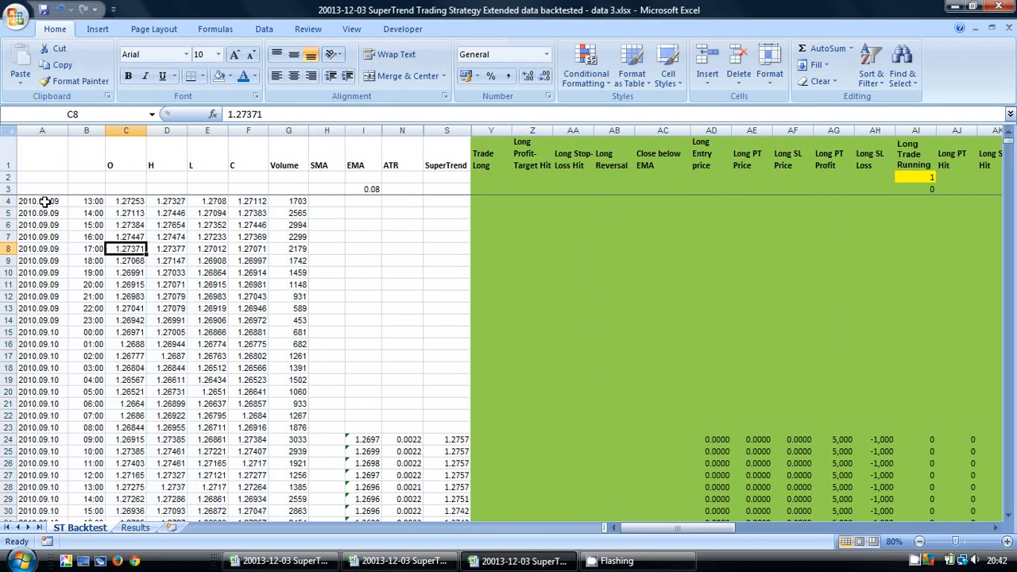
{"action": "left_click", "coordinate": [41, 201]}
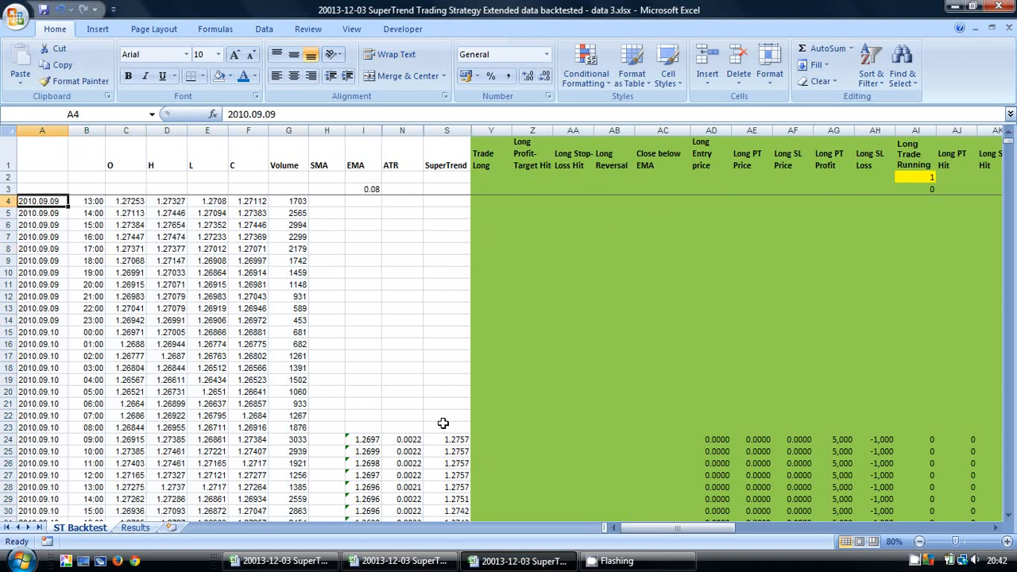
Point out data 3's 123,854 profit, 28% winning trades and 38% max drawdown on its Results sheet
{"action": "left_click", "coordinate": [133, 527]}
{"action": "left_click", "coordinate": [225, 389]}
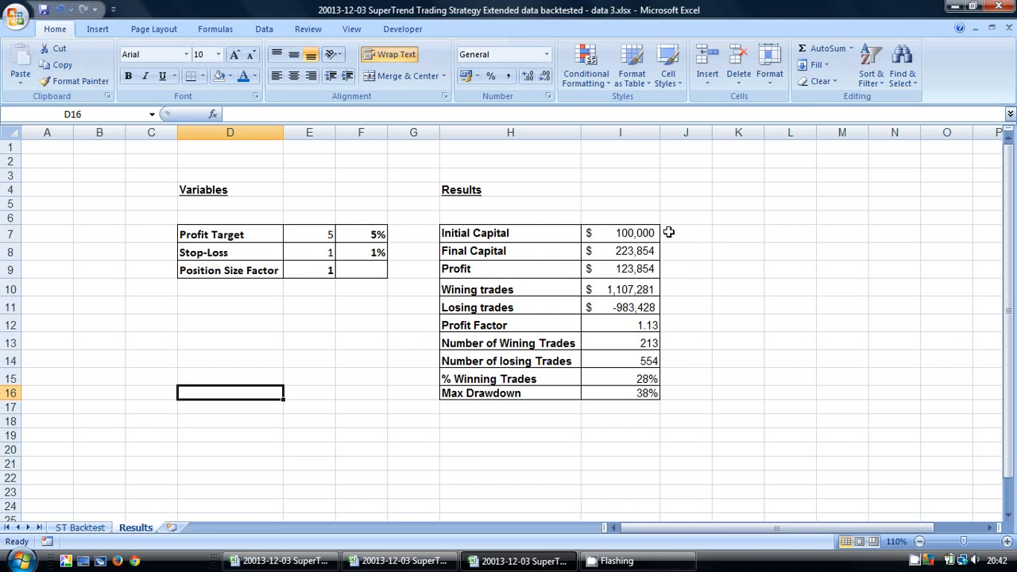
{"action": "left_click", "coordinate": [672, 270]}
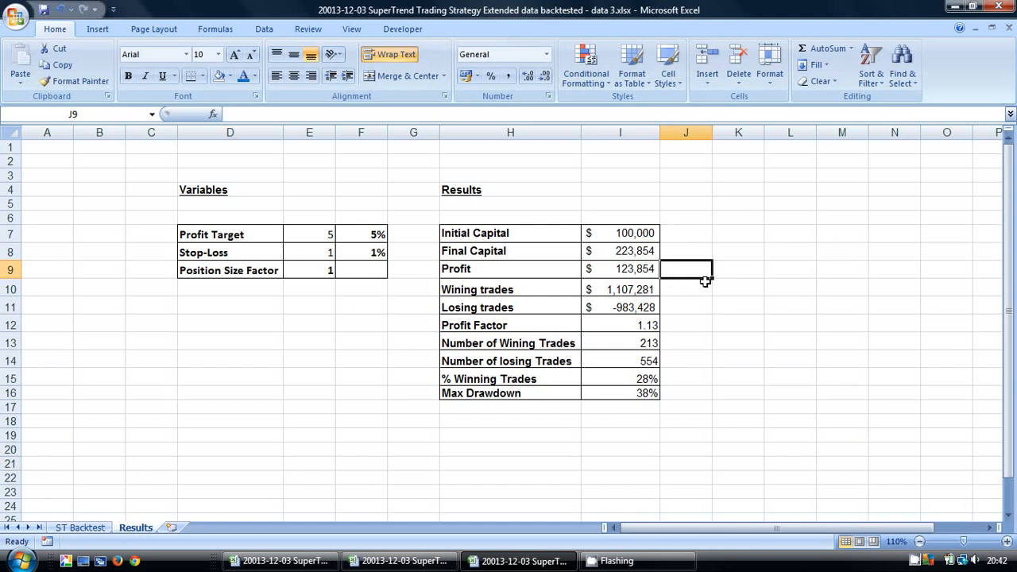
{"action": "left_click", "coordinate": [673, 375]}
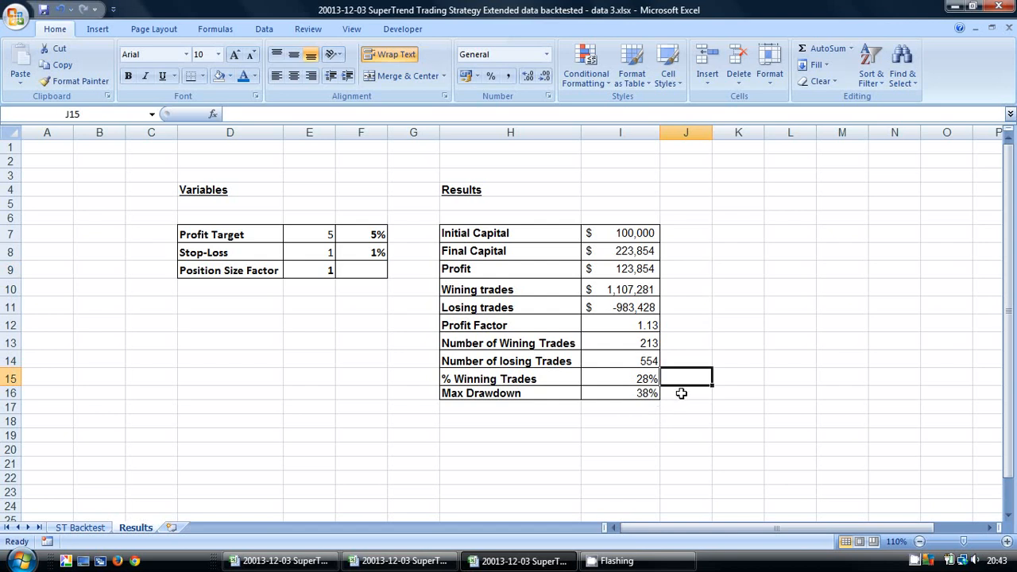
{"action": "left_click", "coordinate": [680, 393]}
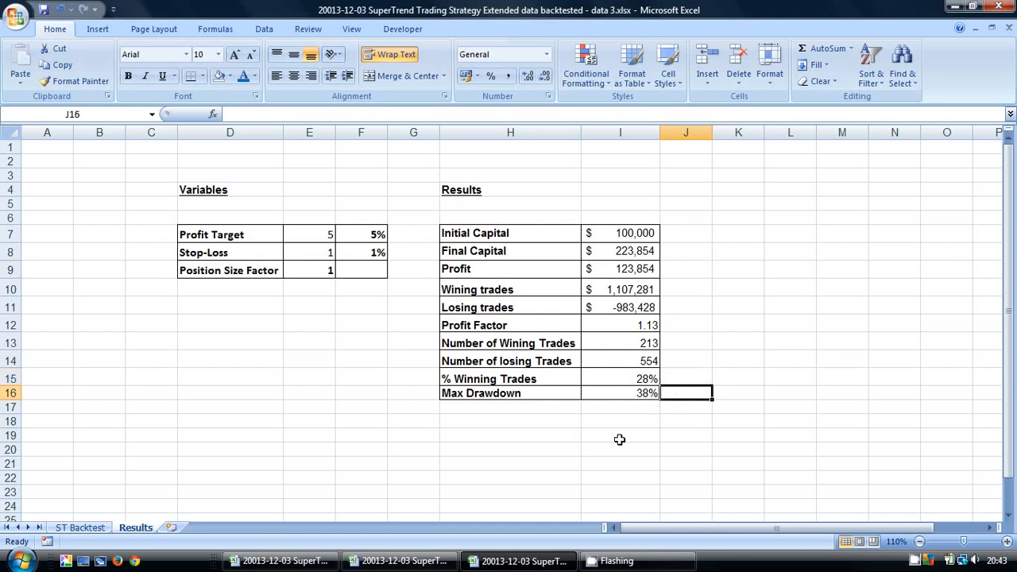